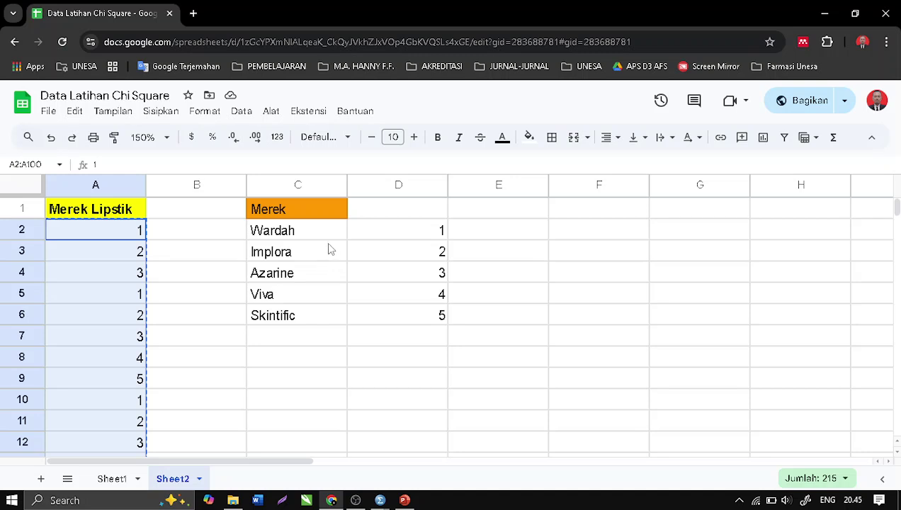
Step: Review the store and satisfaction codes on Sheet1 and the lipstick brand codes on Sheet2
click(114, 480)
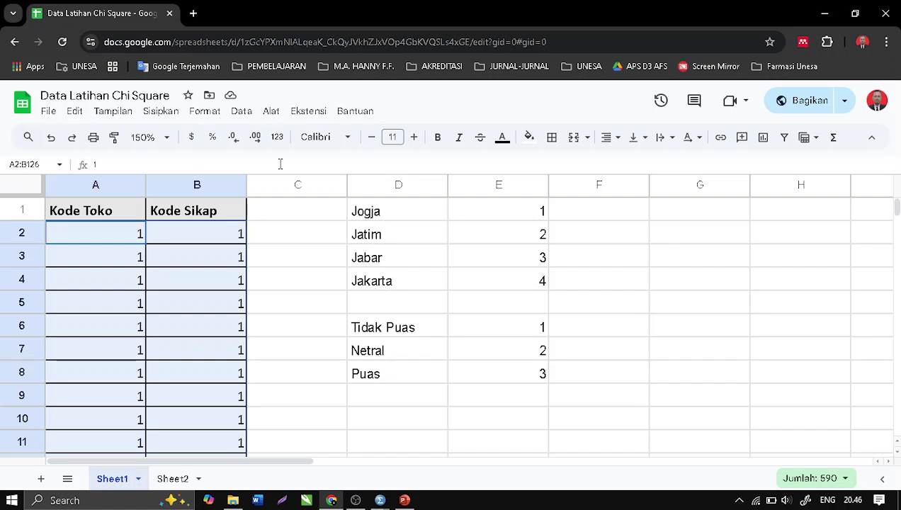
click(174, 480)
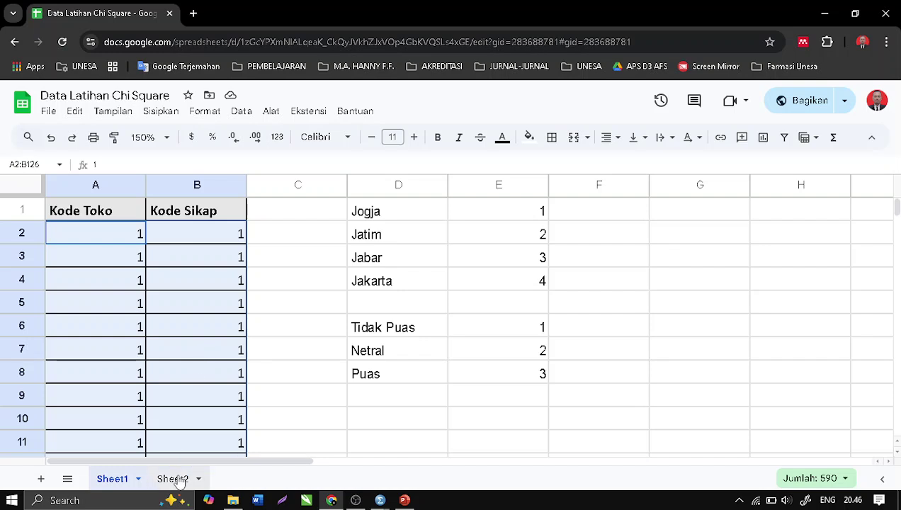
click(394, 260)
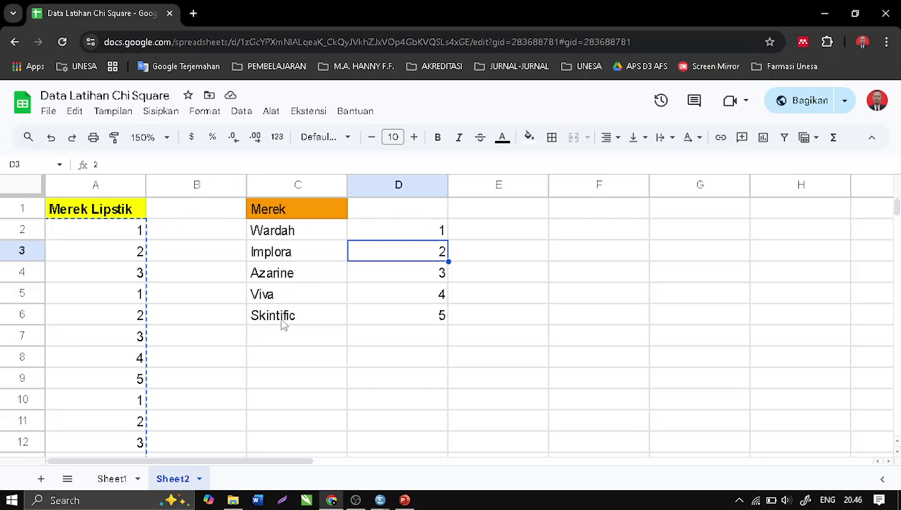
click(394, 233)
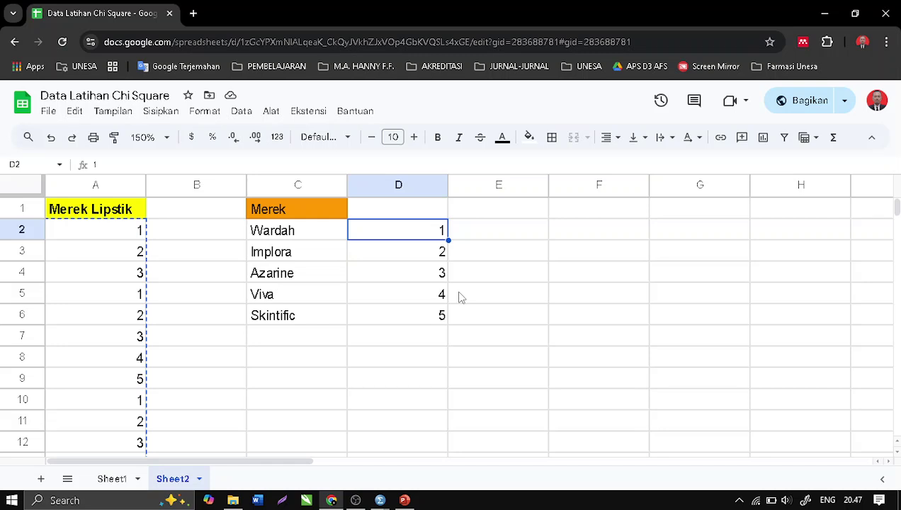
click(170, 274)
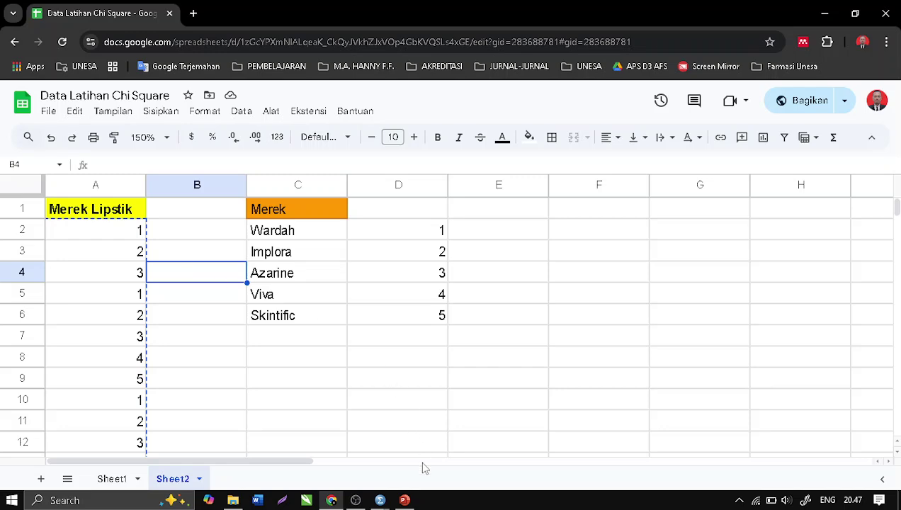
Step: Close the SPSS output viewer window without saving its contents
mouse_move(383, 497)
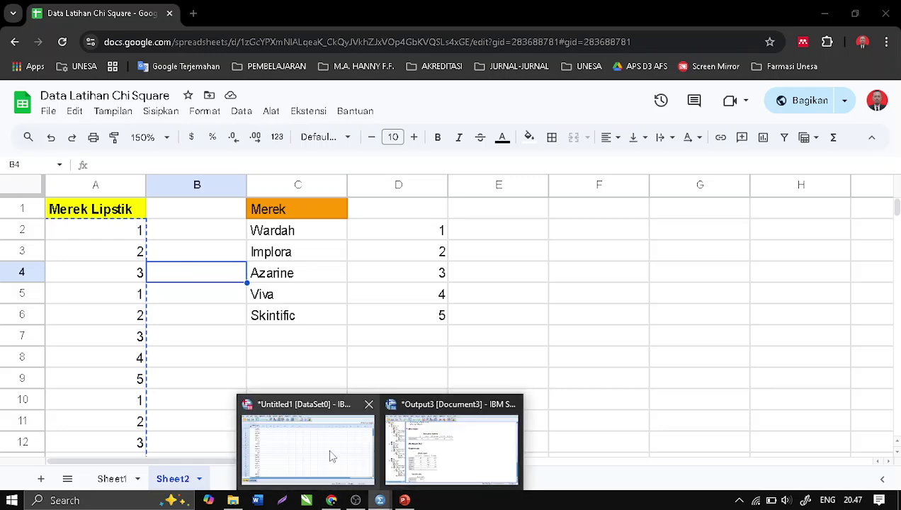
click(513, 404)
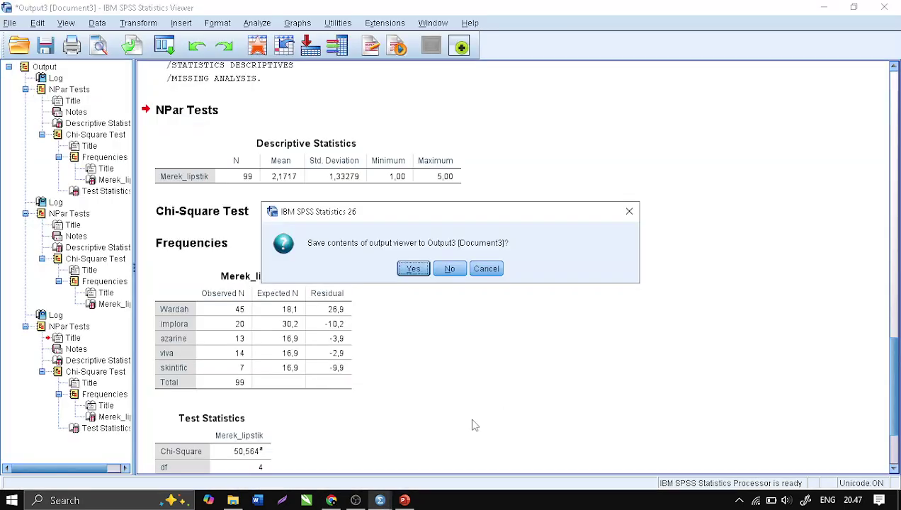
click(449, 268)
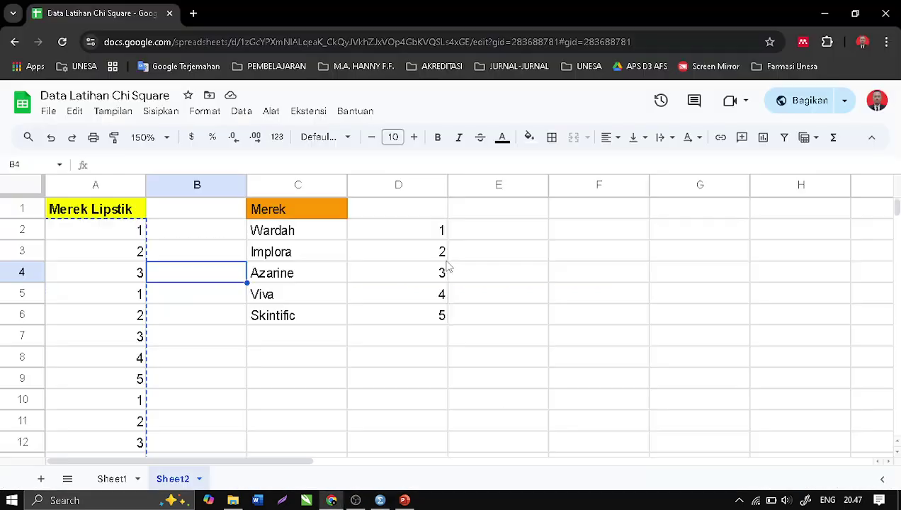
Step: Switch to the SPSS Data Editor and check the value labels defined for the Merek_lipstik variable
click(379, 500)
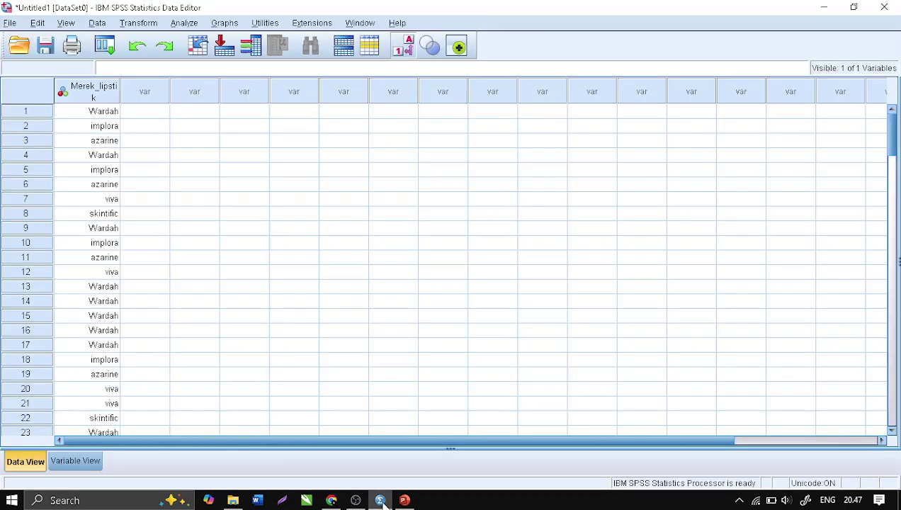
click(81, 461)
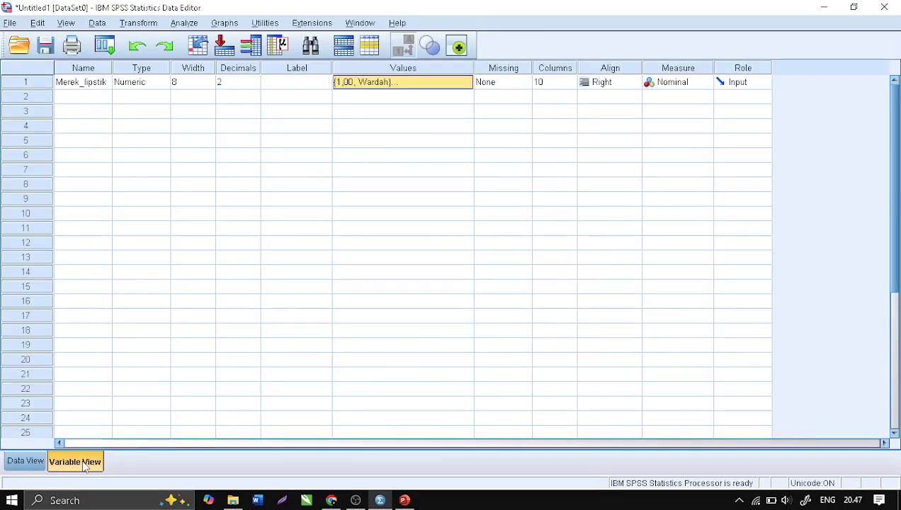
click(98, 86)
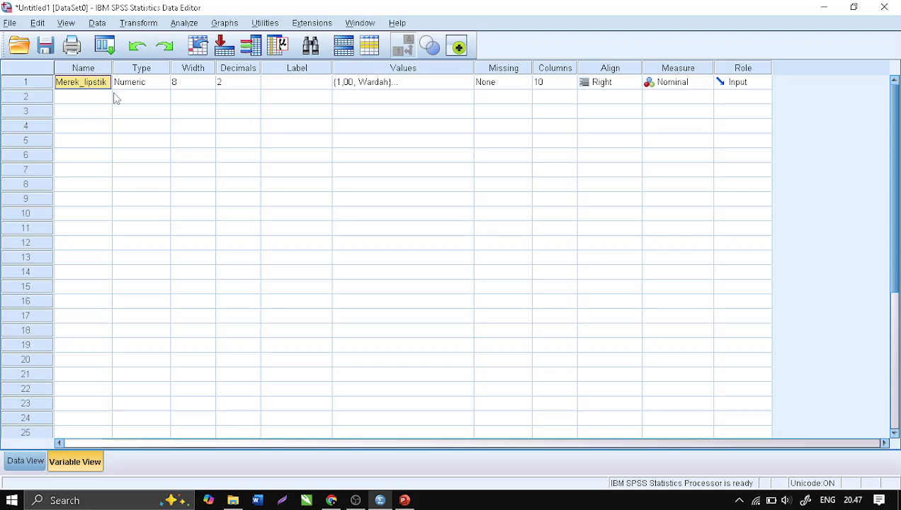
click(408, 87)
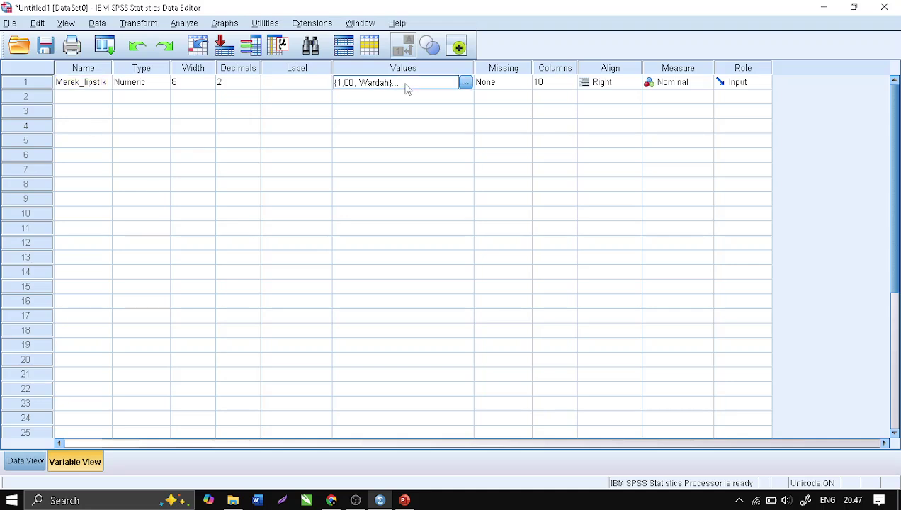
click(467, 85)
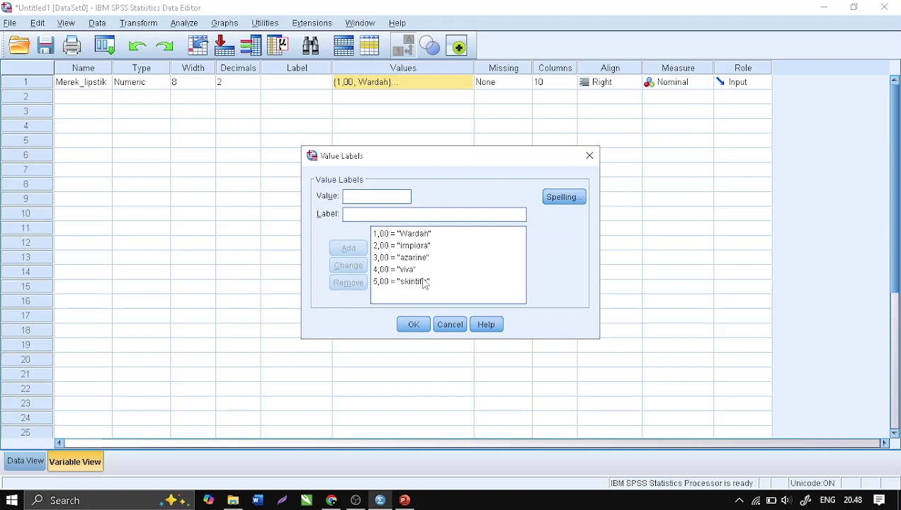
click(413, 324)
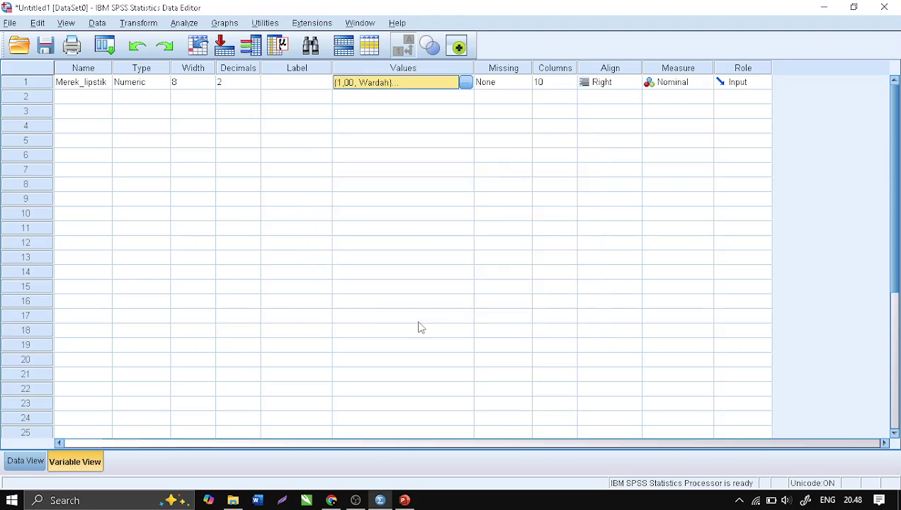
Step: Show the case data in SPSS and compare it with the Merek Lipstik codes in the Google Sheets file
click(25, 461)
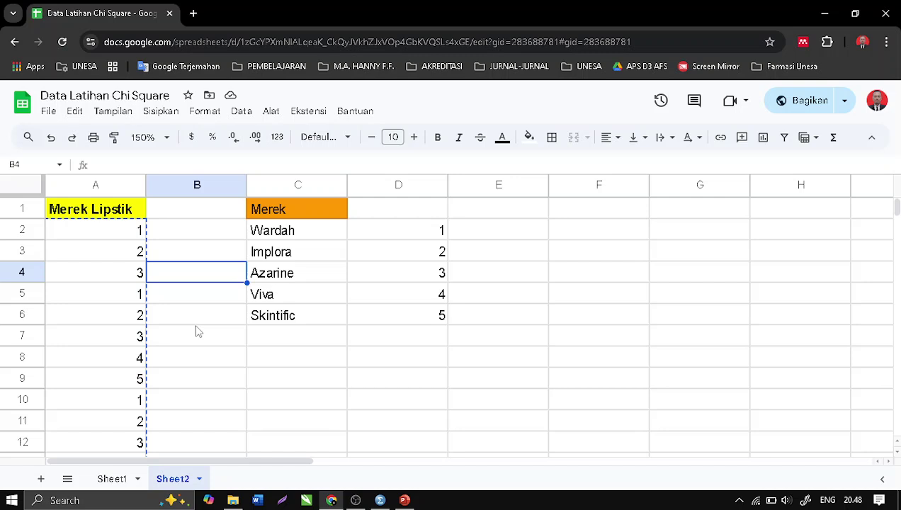
click(330, 500)
drag(99, 230, 95, 315)
click(380, 500)
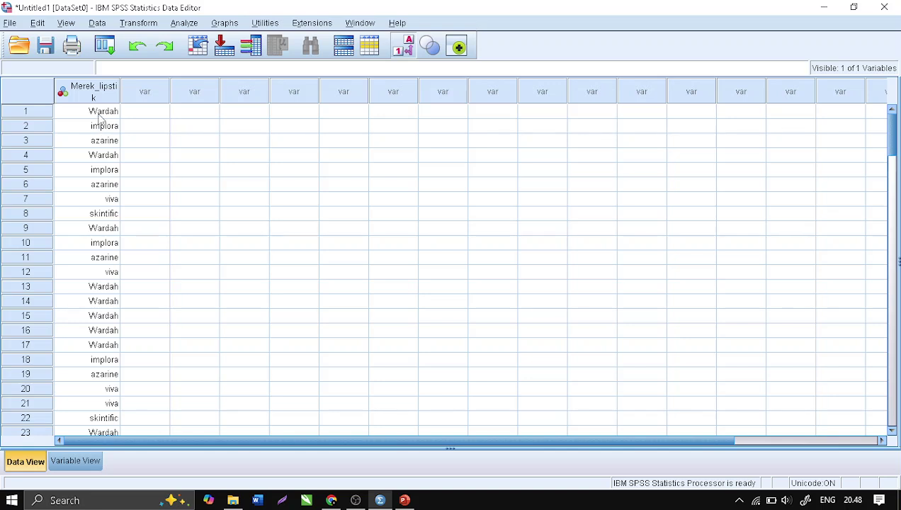
Step: Delete all existing values of Merek_lipstik in cases 1 to 99
click(100, 113)
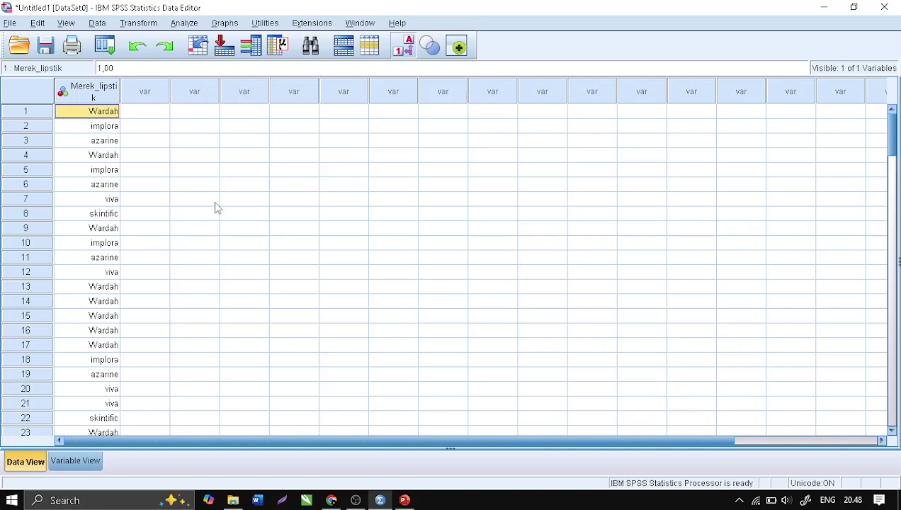
double_click(98, 116)
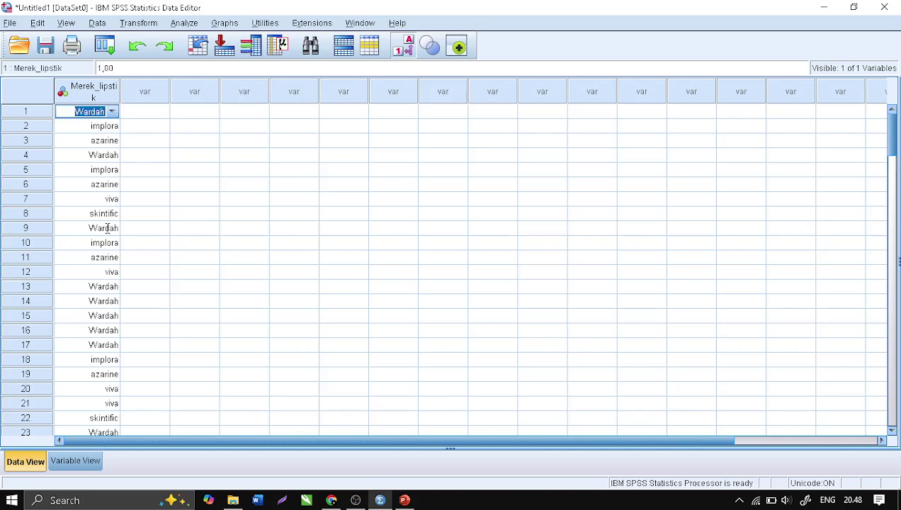
click(67, 128)
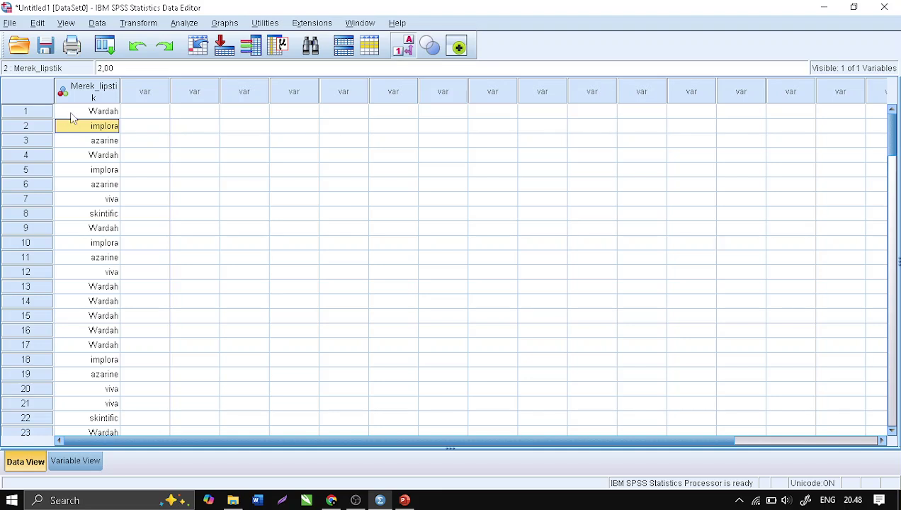
drag(72, 113, 105, 232)
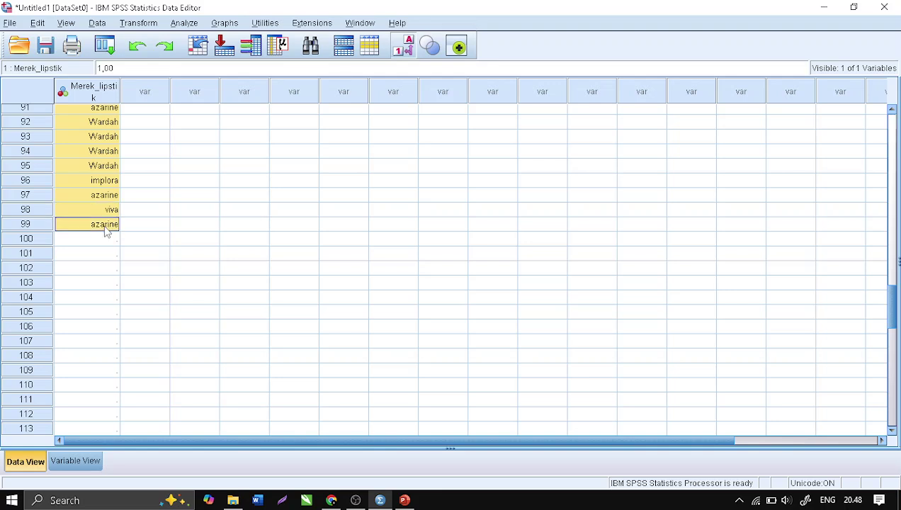
key(Delete)
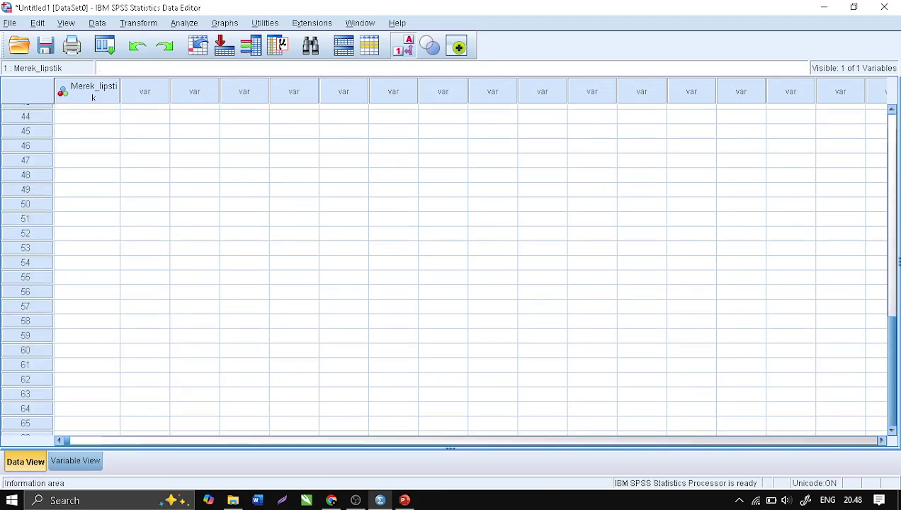
Step: Copy the Merek Lipstik codes in A2:A100 of the Google Sheets file and paste them into SPSS's Merek_lipstik column from case 1
click(331, 500)
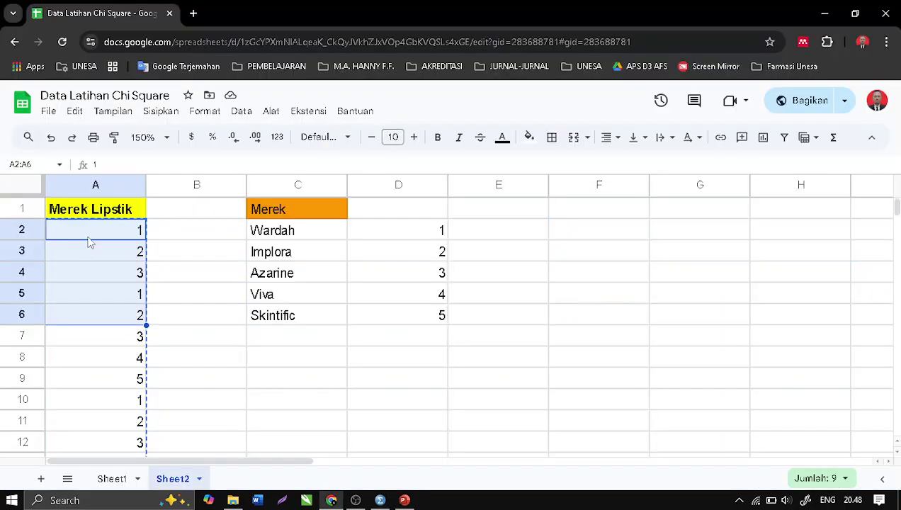
drag(97, 251, 128, 347)
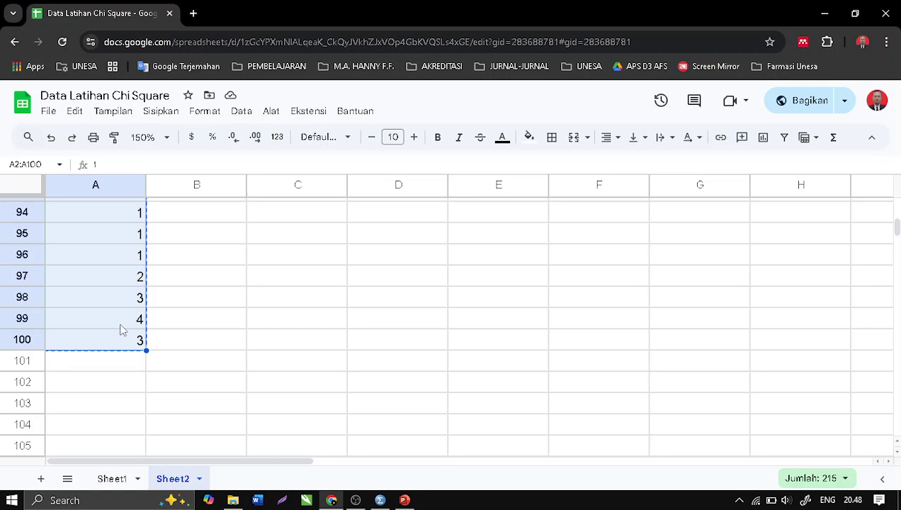
click(380, 501)
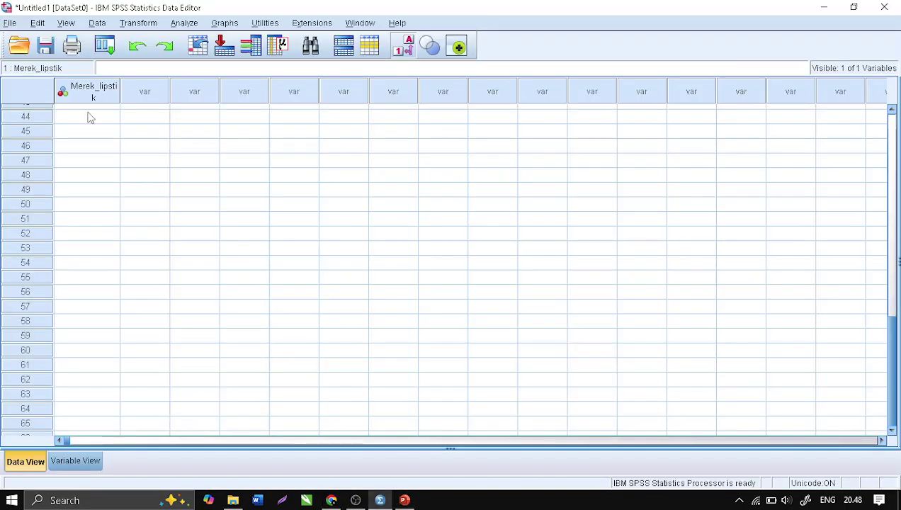
scroll(90, 117, up, 14)
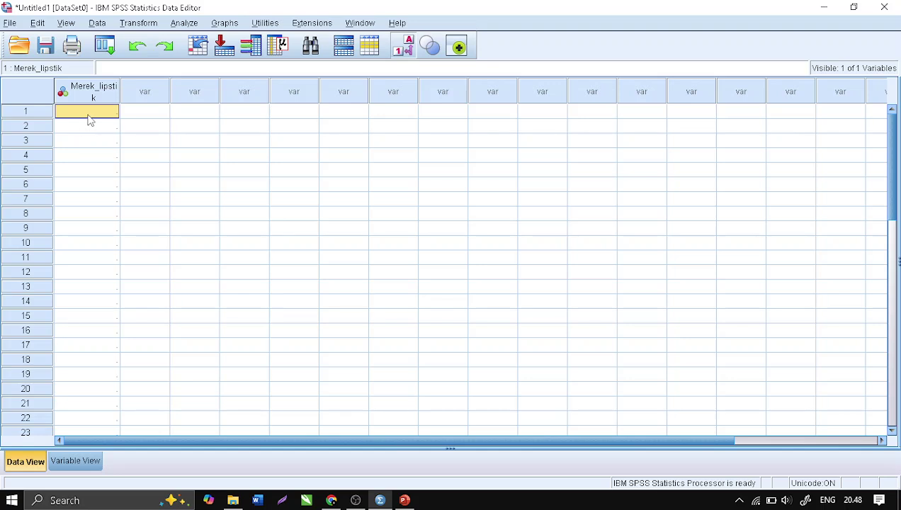
key(ctrl+v)
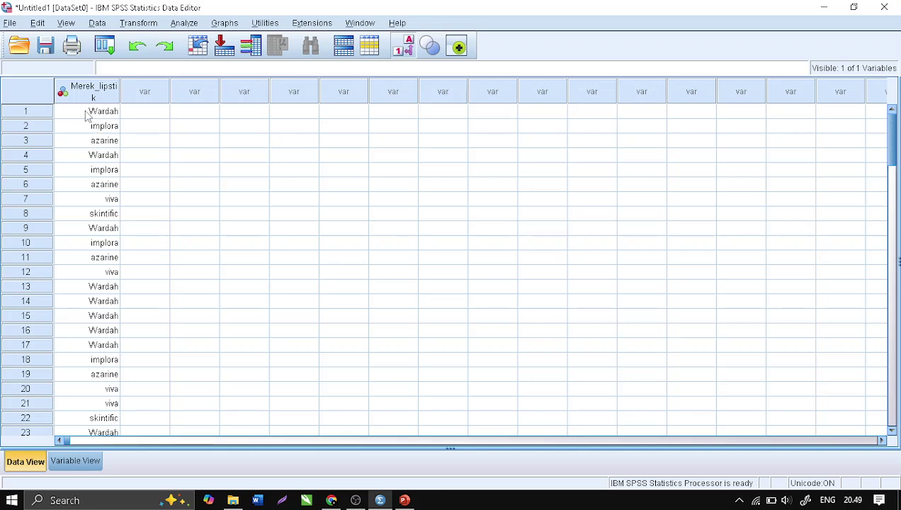
Step: Switch the data display from value labels to numeric codes and back to labels
click(72, 26)
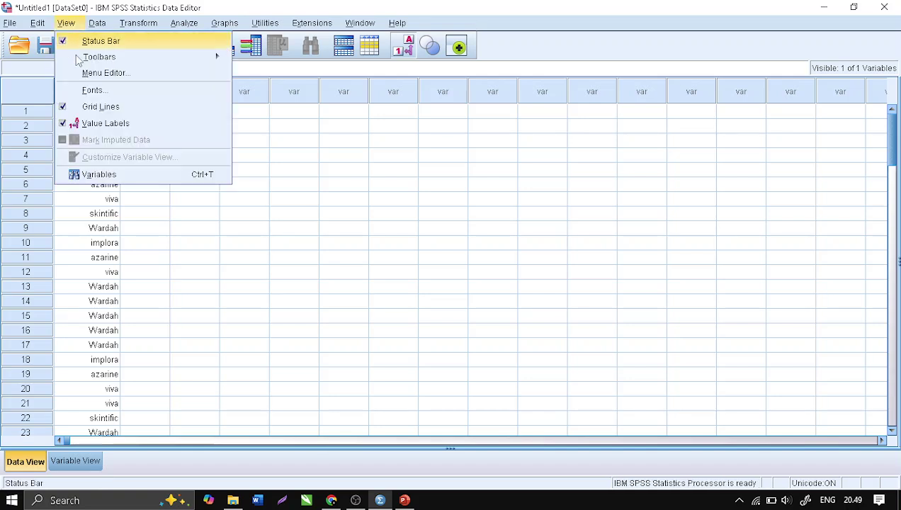
click(64, 125)
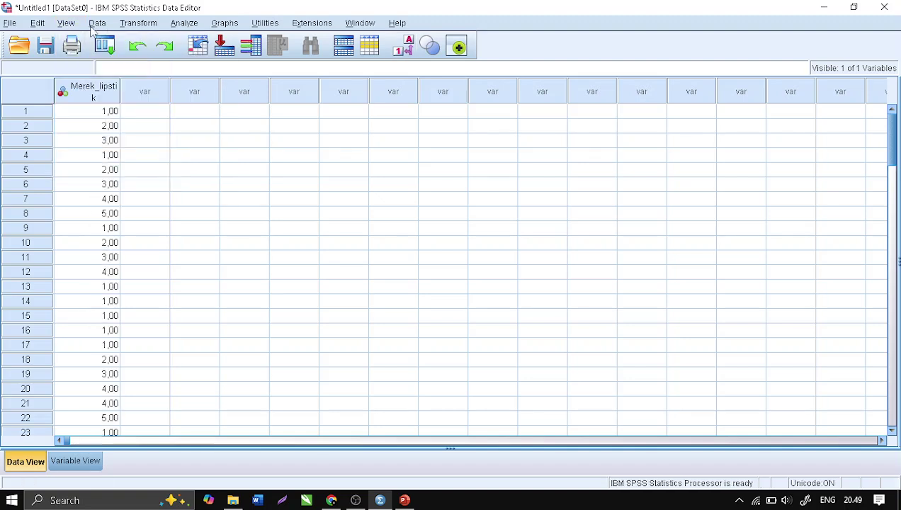
click(404, 52)
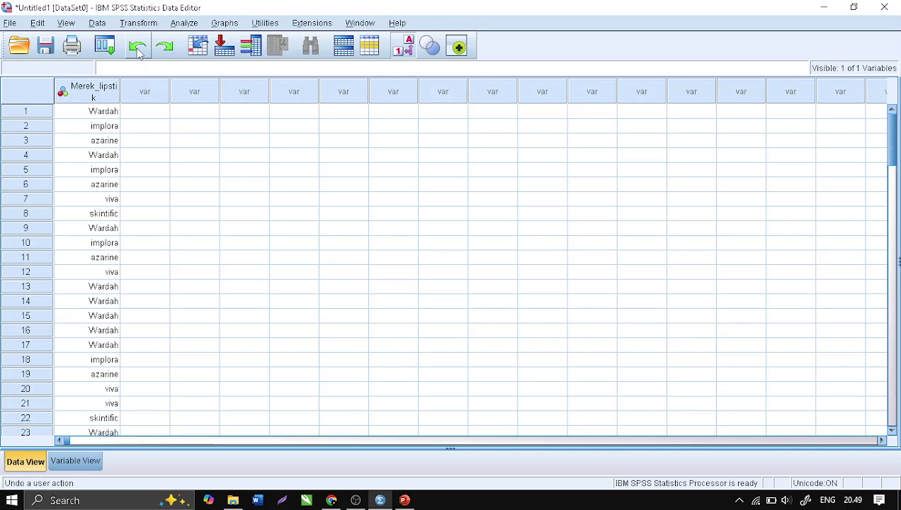
Step: Open the legacy nonparametric Chi-square test and remove Merek_lipstik from its test variable list
click(183, 23)
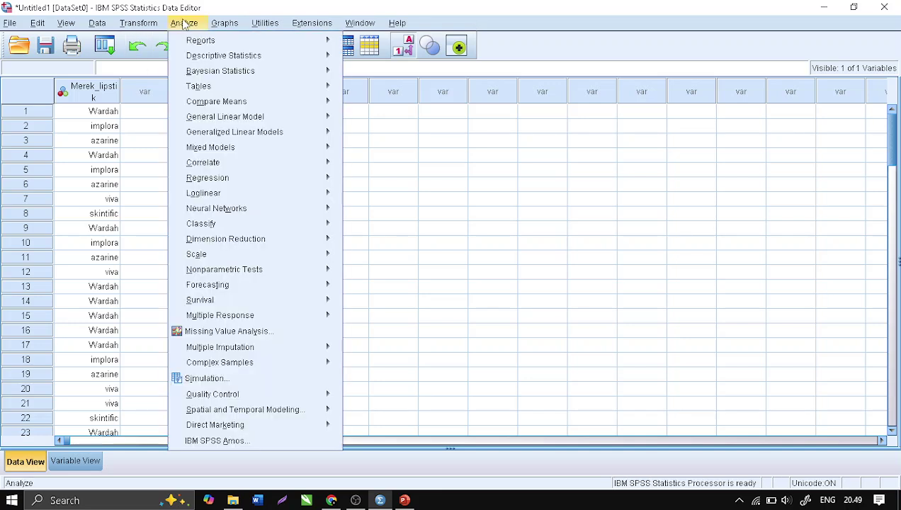
mouse_move(229, 275)
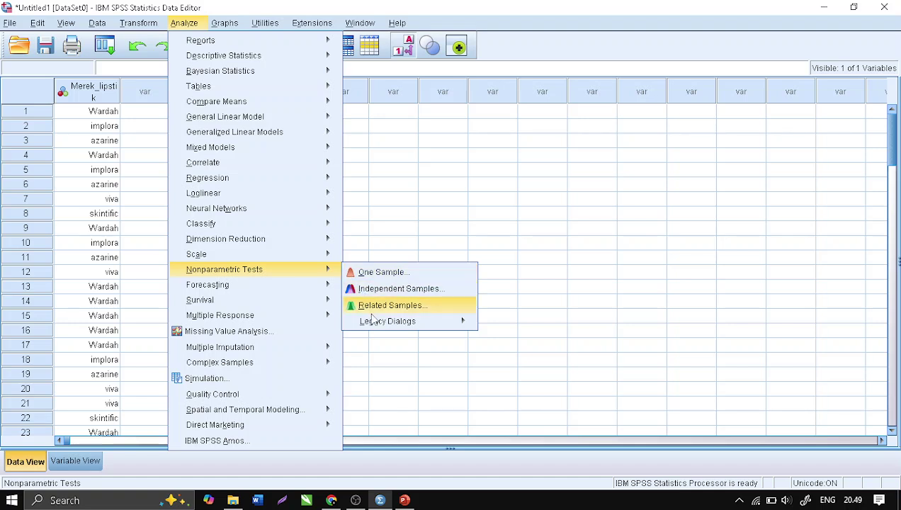
mouse_move(382, 326)
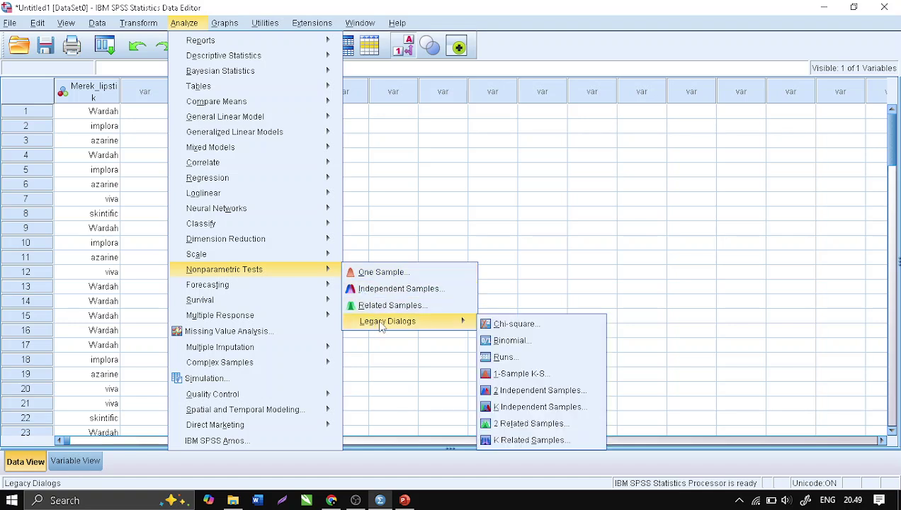
click(501, 328)
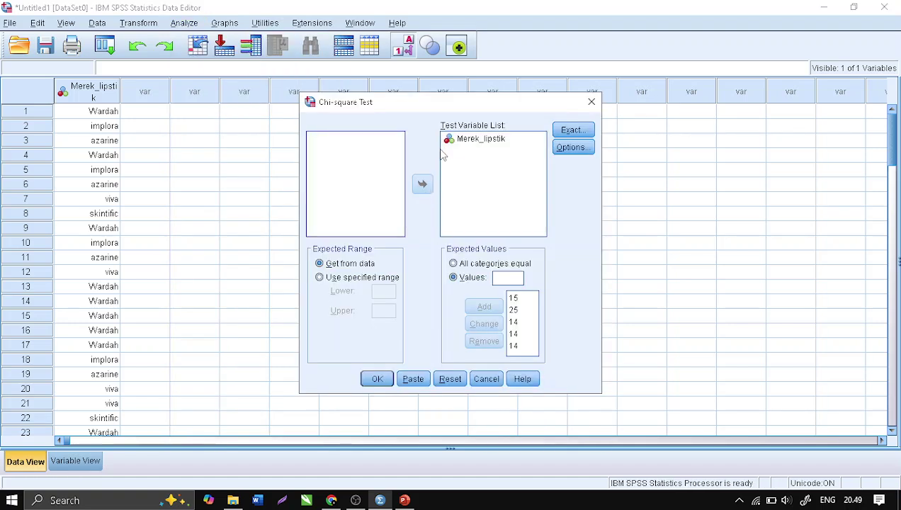
click(461, 142)
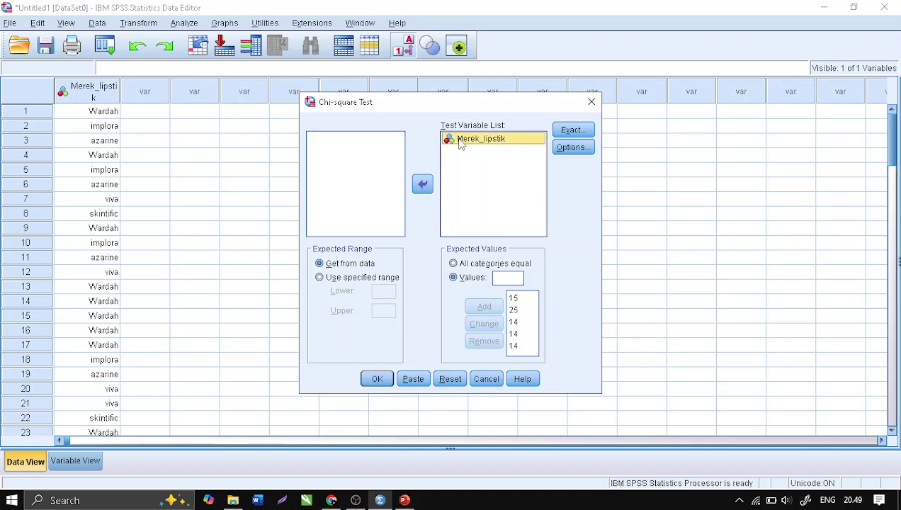
click(423, 183)
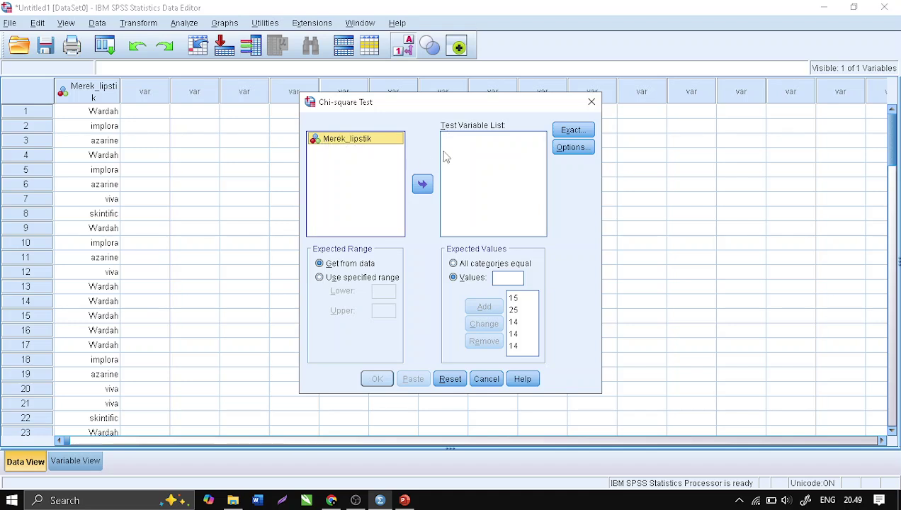
Step: Add Merek_lipstik to the test variable list and switch the expected values between all categories equal and custom values
click(423, 184)
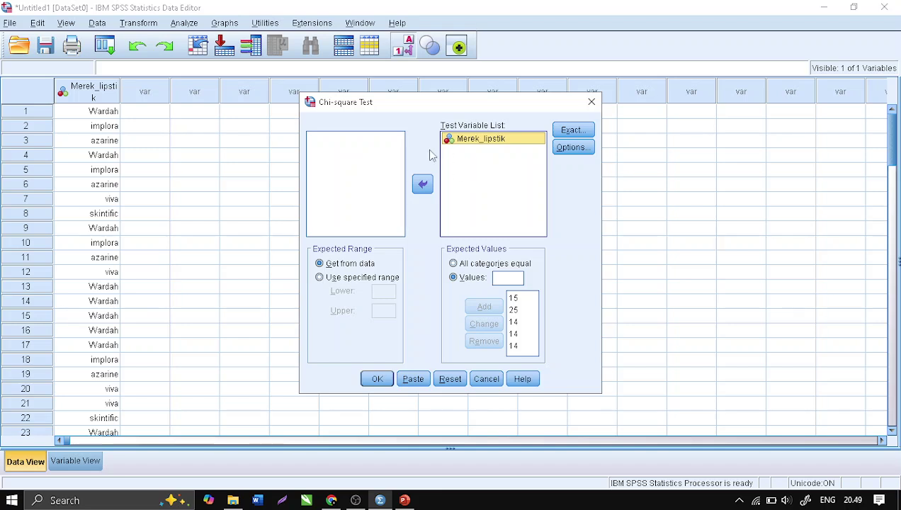
click(462, 266)
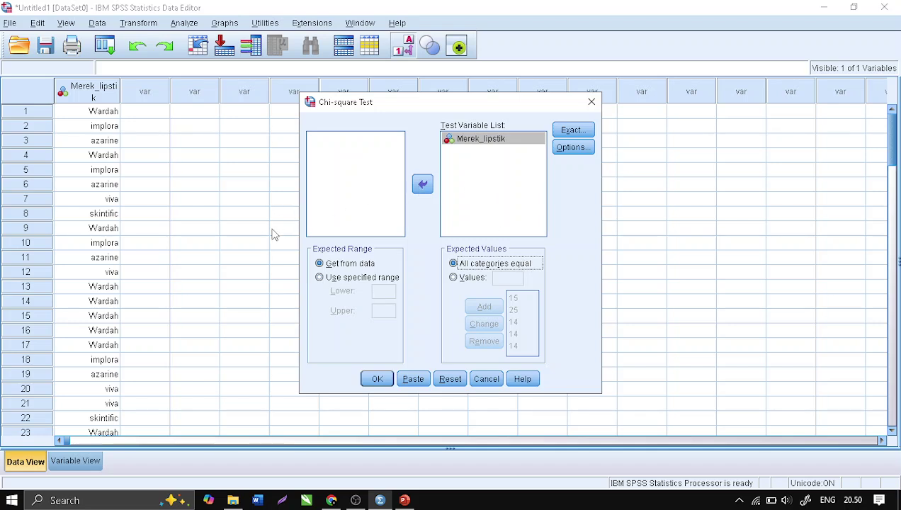
click(453, 277)
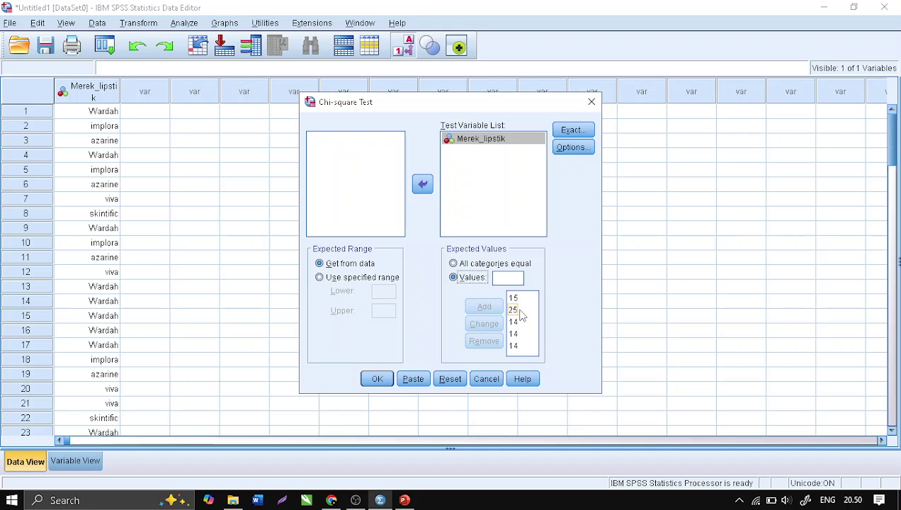
click(471, 267)
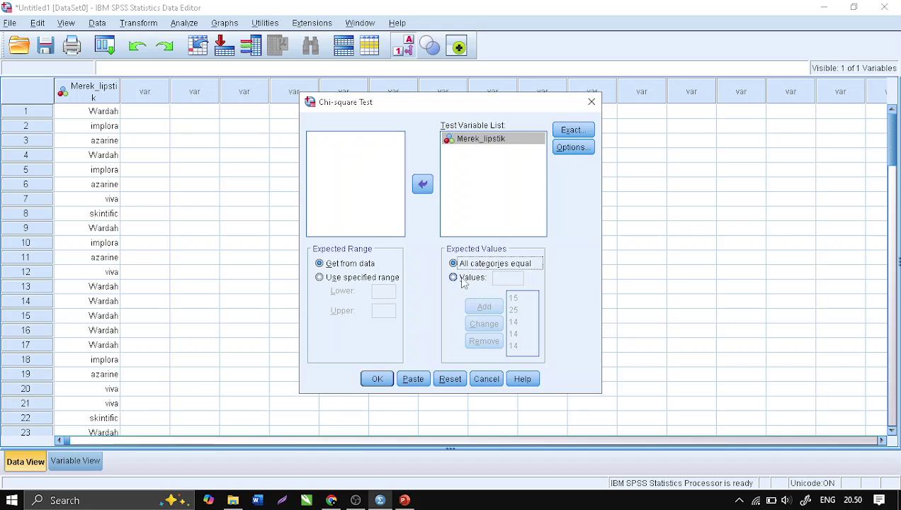
click(464, 280)
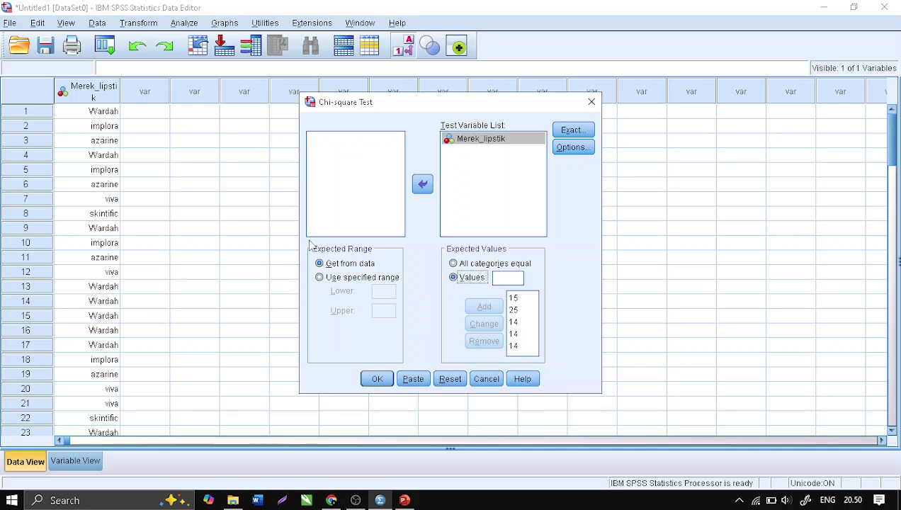
Step: Remove every custom expected value from the list and set the expected values to all categories equal
click(514, 309)
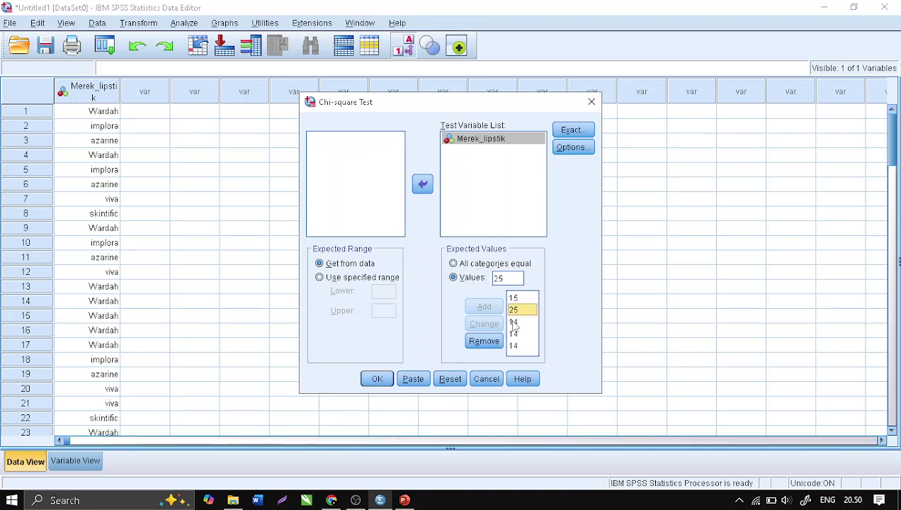
click(484, 341)
click(514, 298)
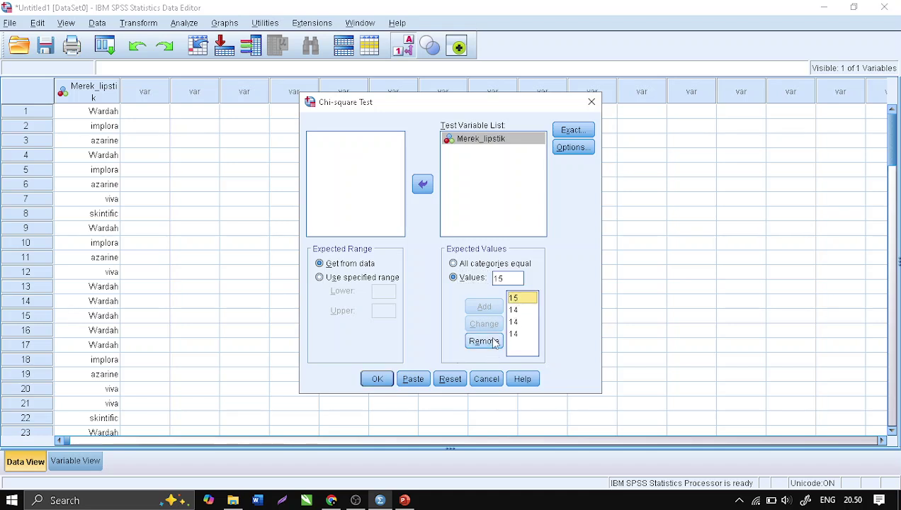
click(484, 342)
click(513, 299)
click(484, 342)
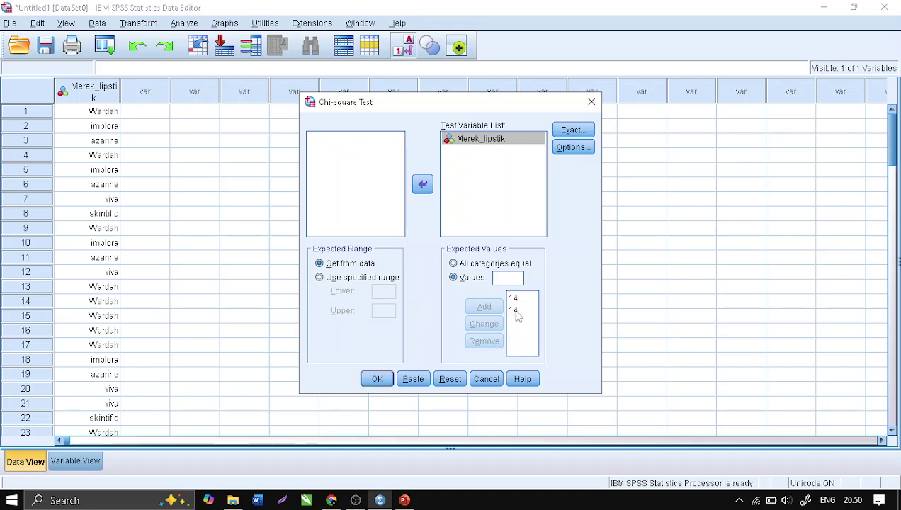
click(514, 299)
click(484, 342)
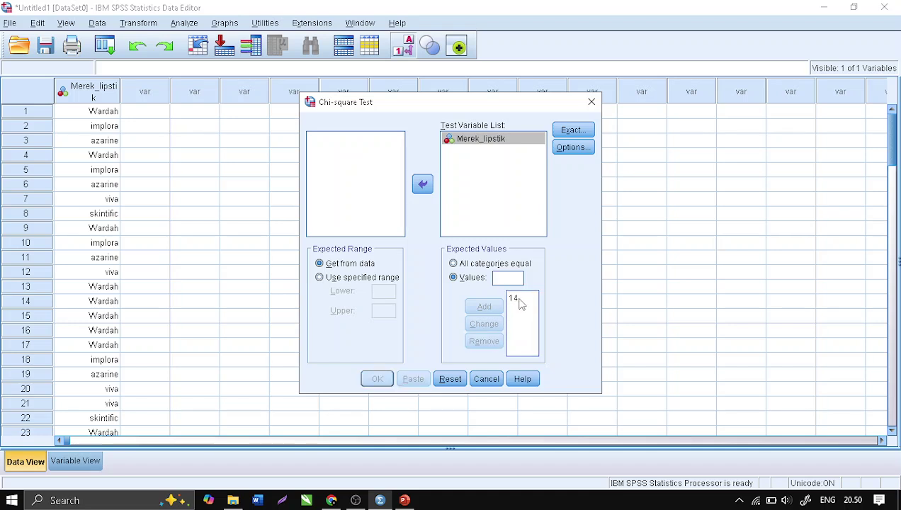
click(520, 298)
click(484, 341)
click(474, 264)
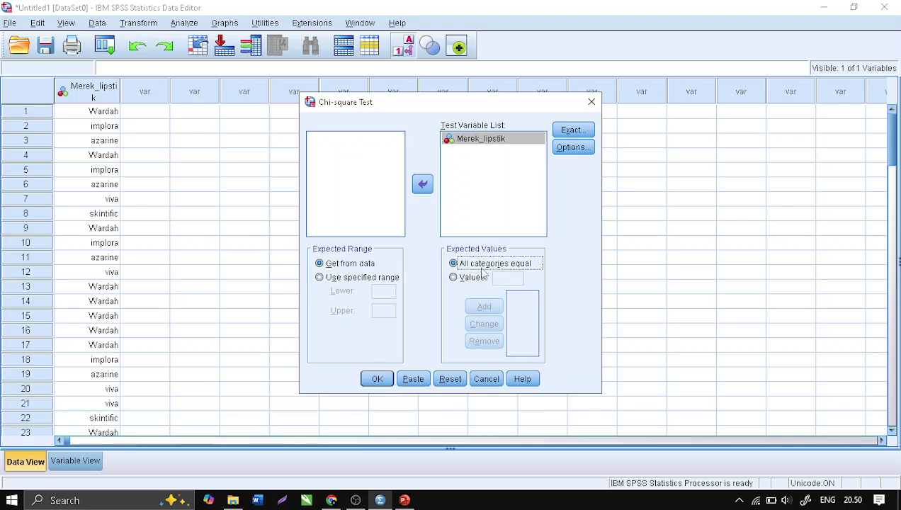
Step: Open the Exact Tests settings for the chi-square test and choose the Monte Carlo method
click(574, 132)
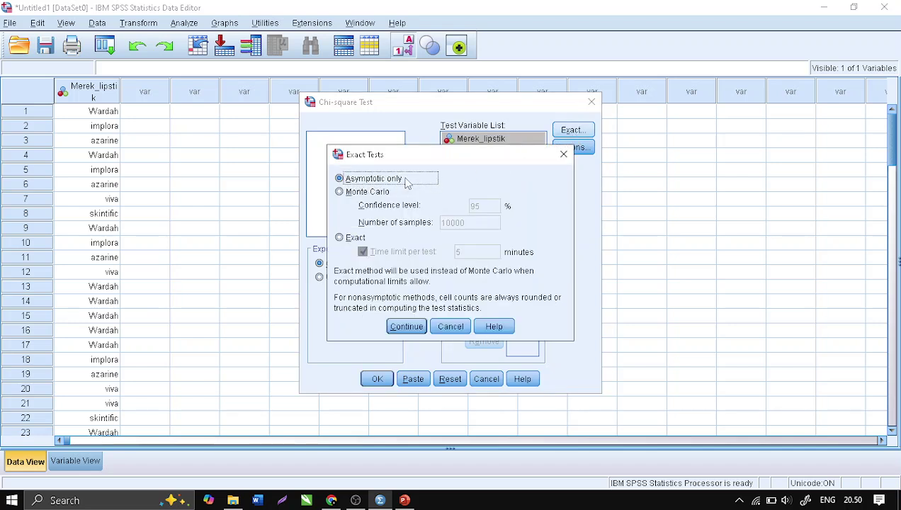
click(375, 192)
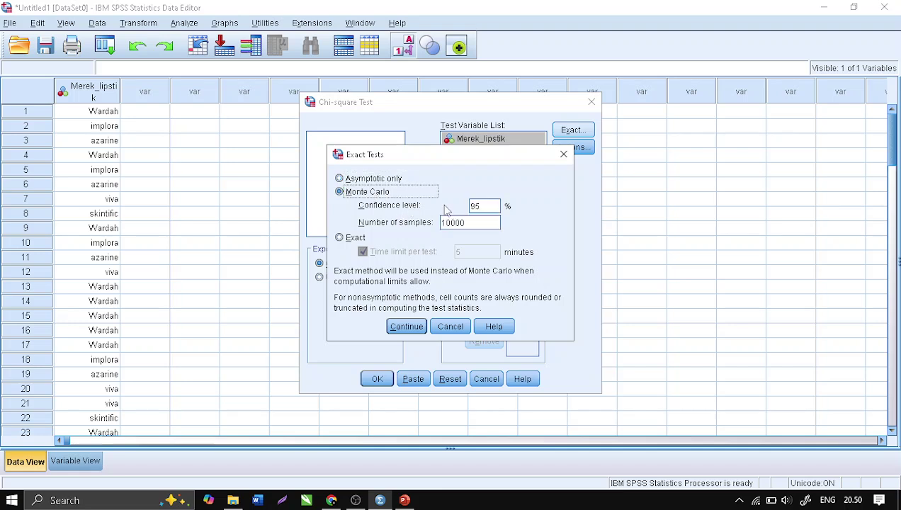